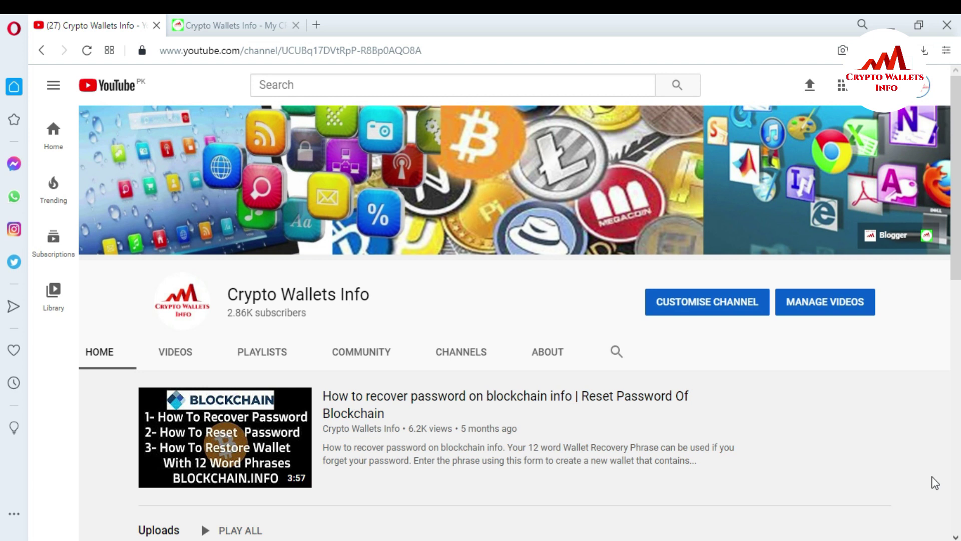
- Switch from the YouTube channel page to the Crypto Wallets Info blog tab
left_click(247, 19)
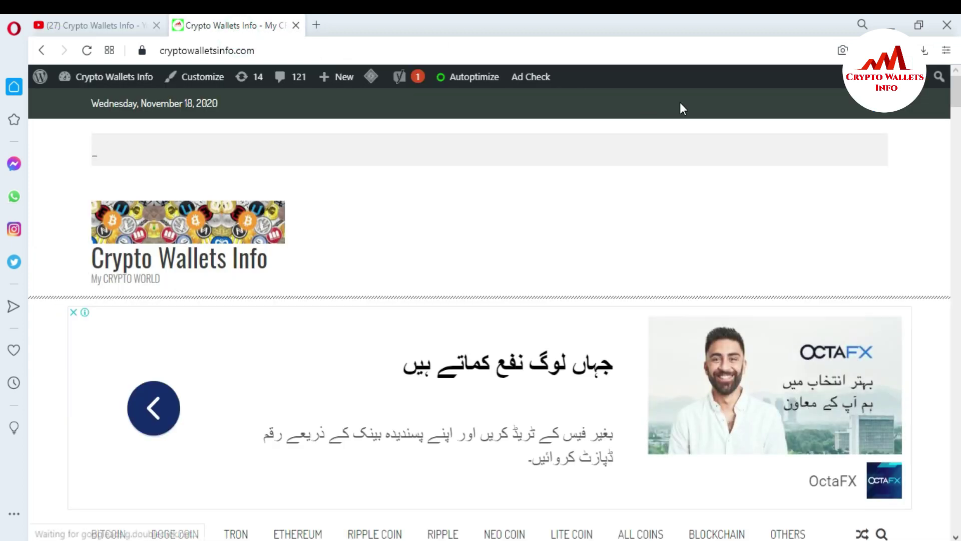
- Scroll the blog home page down and back up to the Backup Phrase post
scroll(2, 100, "down", 10)
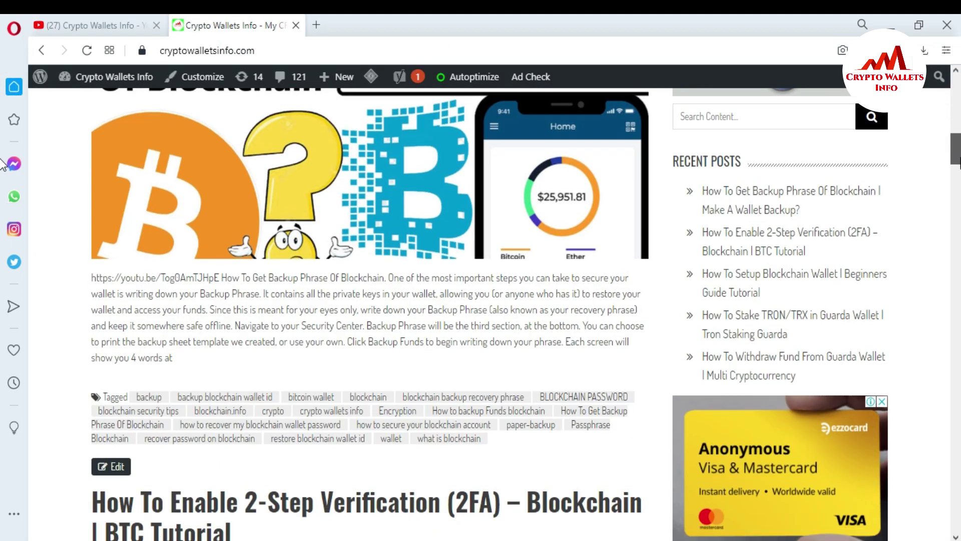
scroll(3, 163, "down", 2)
scroll(2, 163, "up", 4)
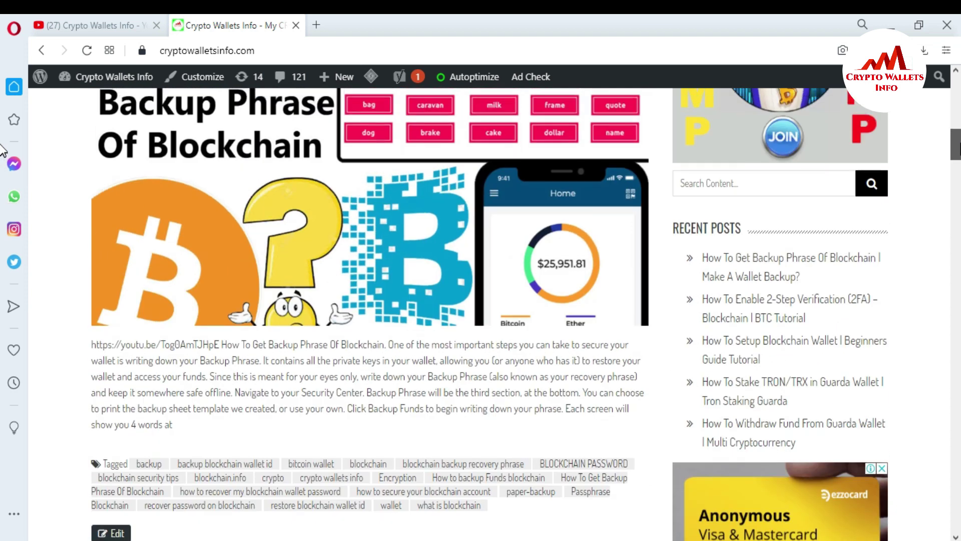
scroll(3, 146, "up", 2)
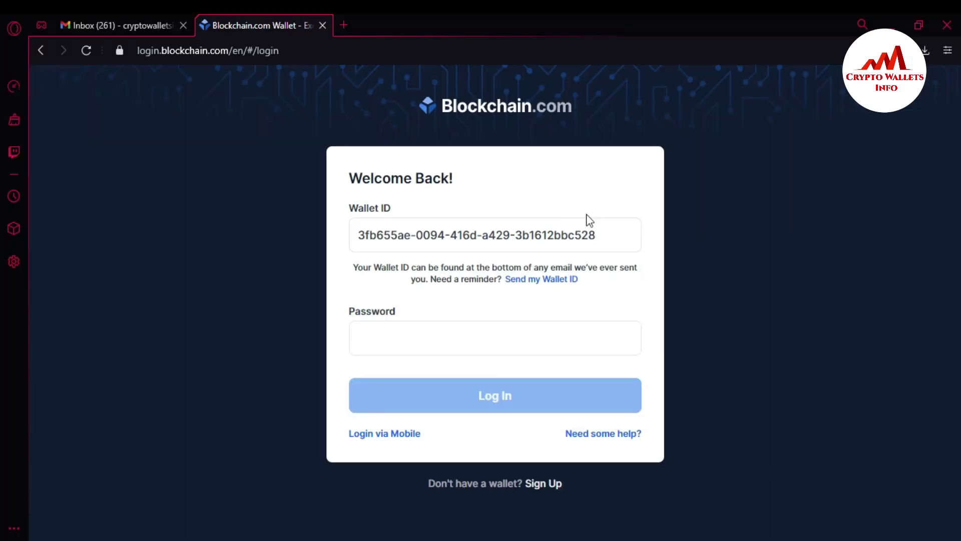
- Log in using the saved Wallet ID and the account password
left_click_drag(613, 236, 349, 236)
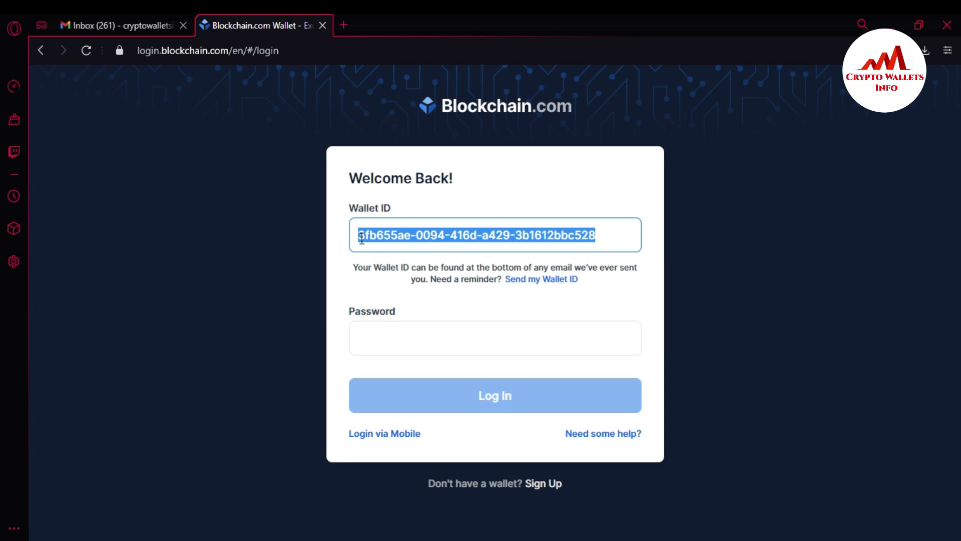
left_click(611, 237)
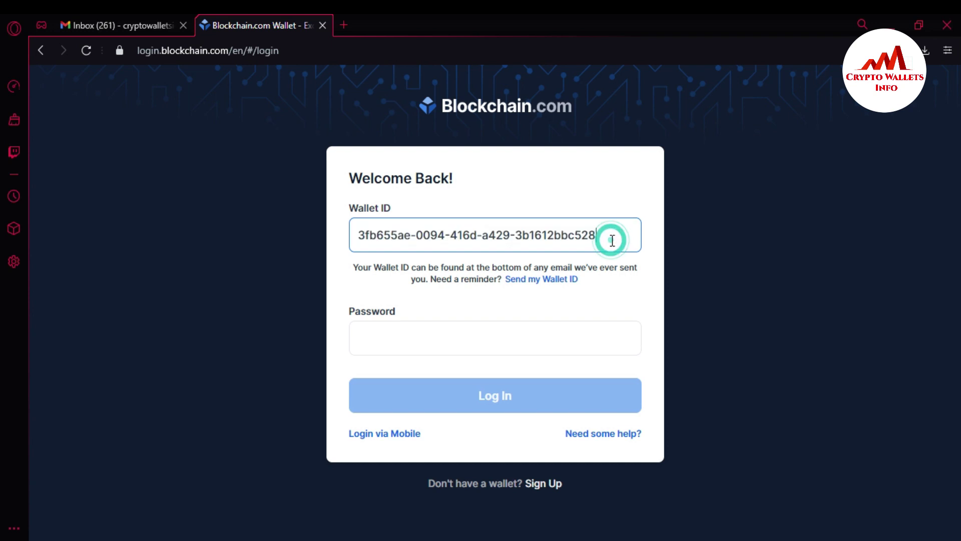
left_click(413, 336)
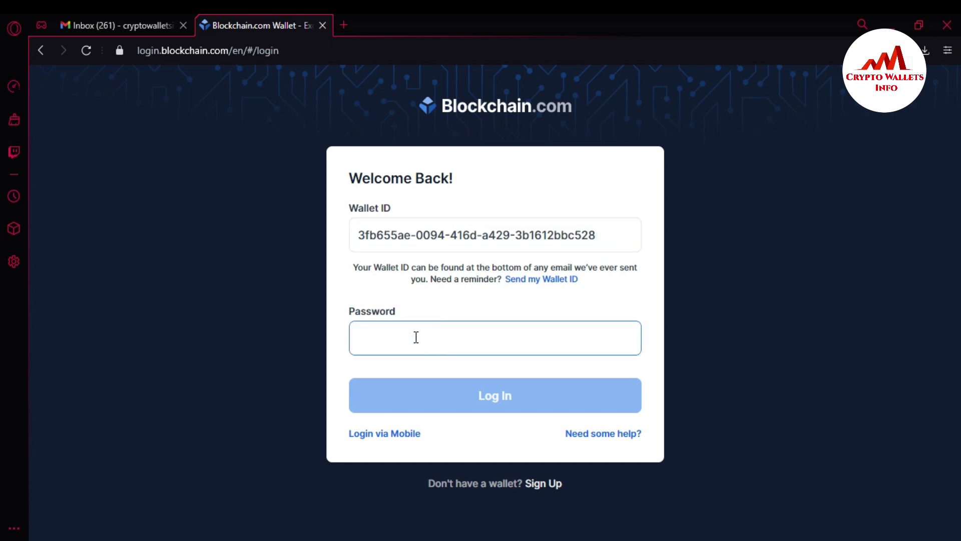
type("******")
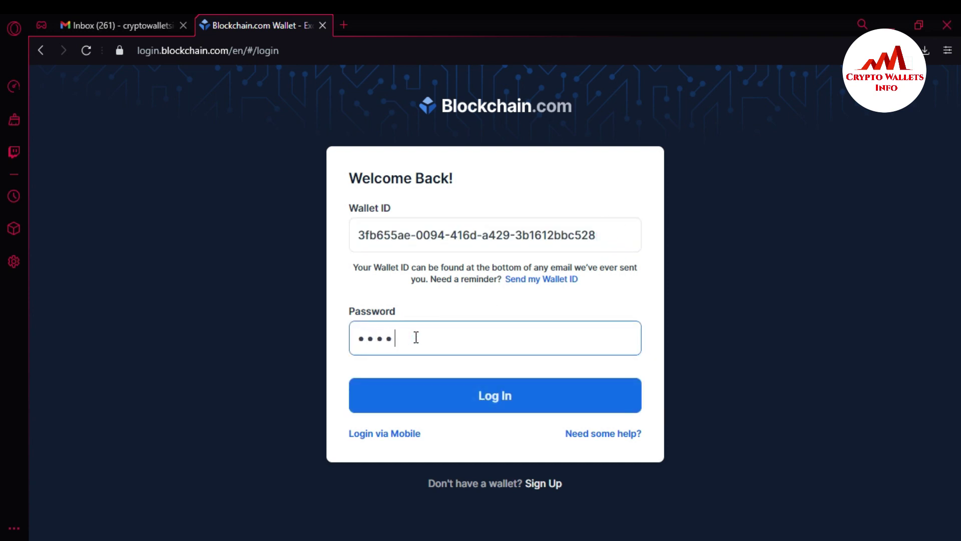
type("********")
left_click(488, 396)
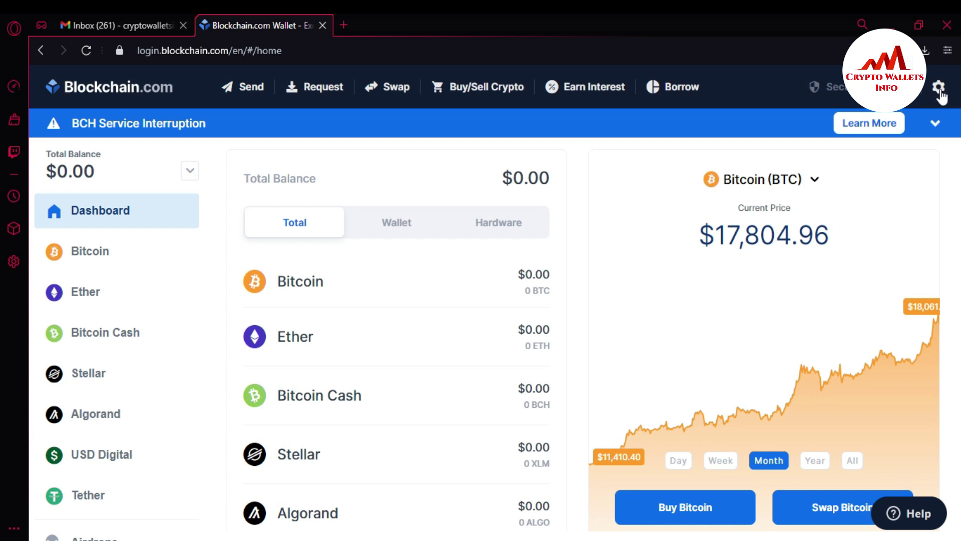
- Check the Bitcoin page's receive address via Request BTC, then bring up the settings menu
left_click(940, 90)
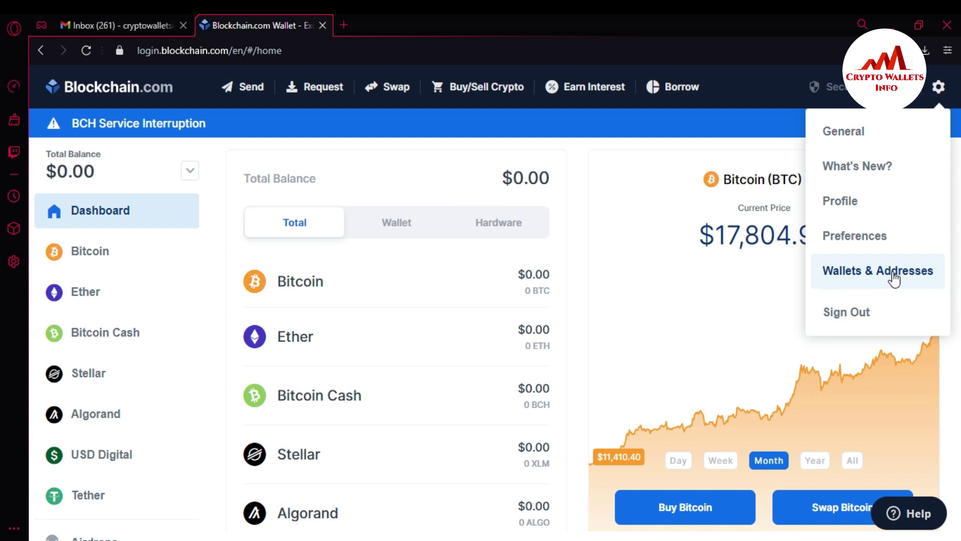
left_click(297, 294)
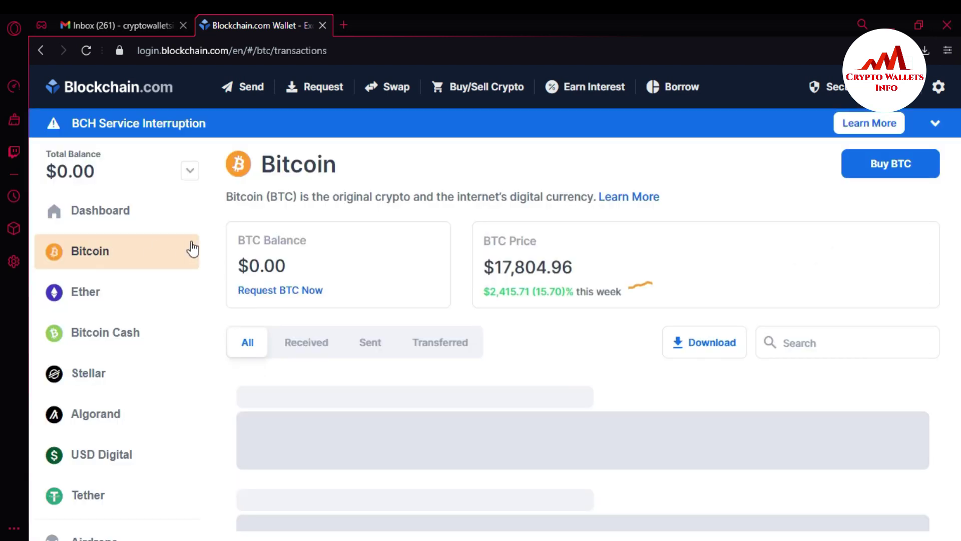
left_click(267, 293)
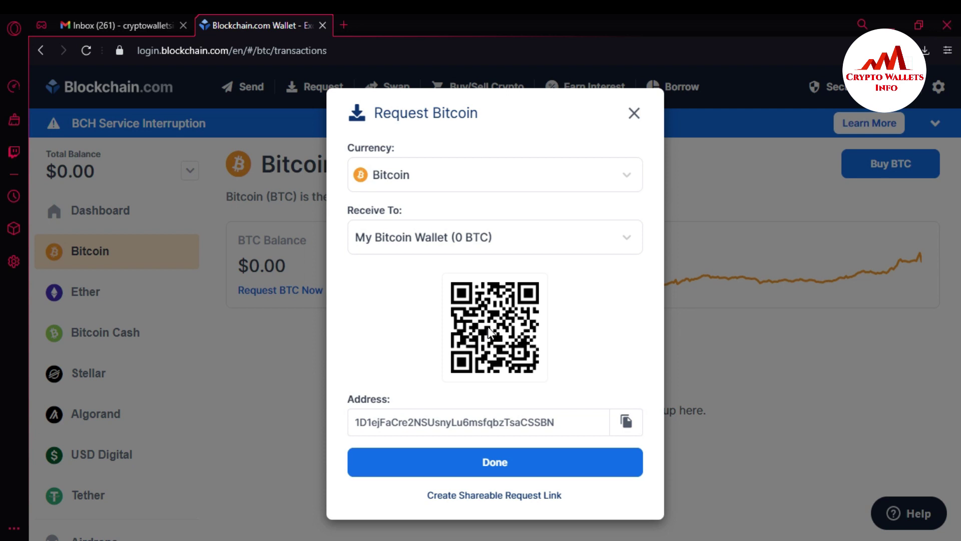
left_click(634, 113)
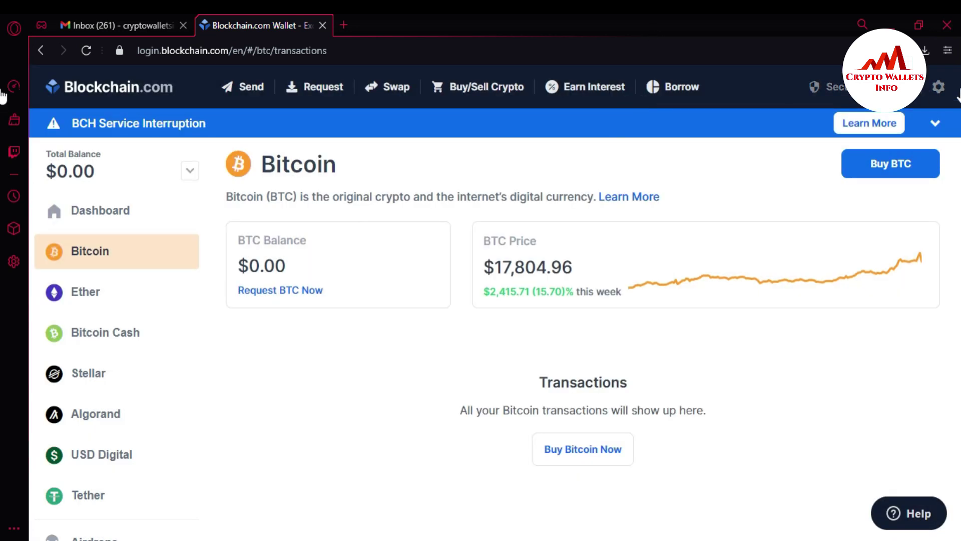
left_click(939, 87)
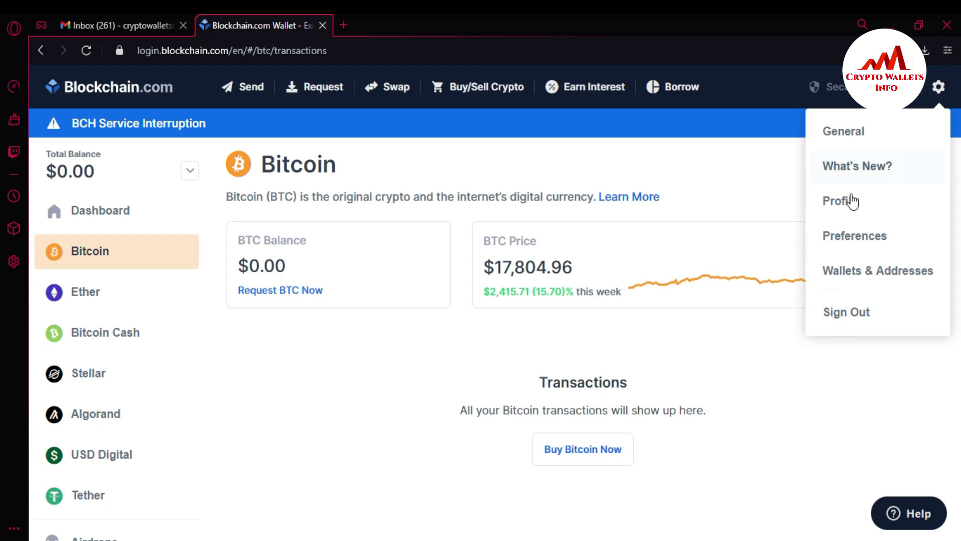
- Open Wallets & Addresses and review My Bitcoin Wallet as the default Bitcoin wallet
left_click(854, 271)
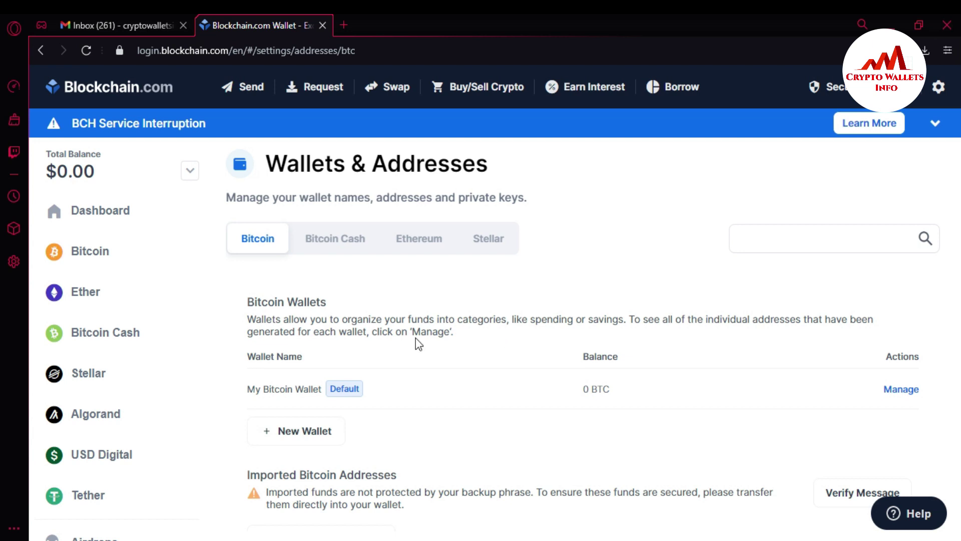
left_click_drag(246, 301, 333, 313)
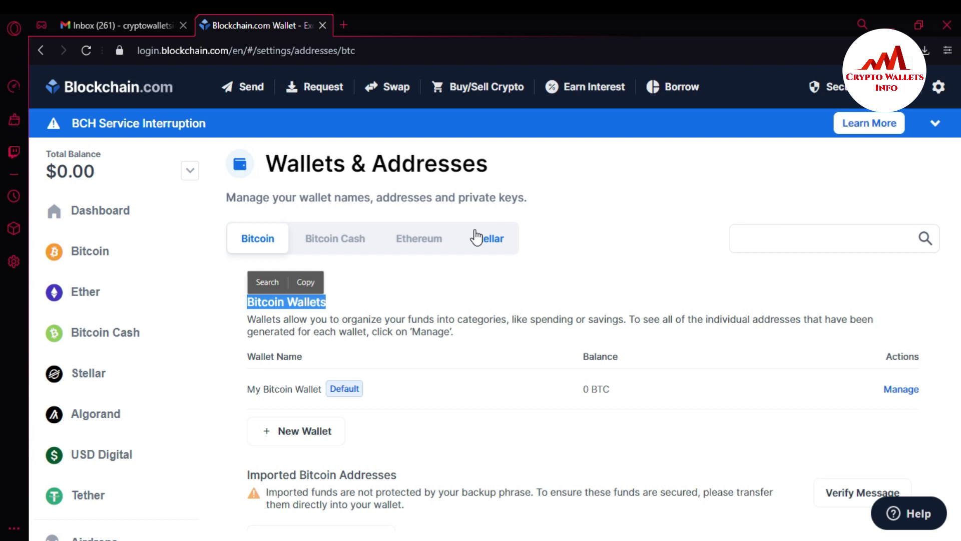
left_click_drag(261, 389, 313, 389)
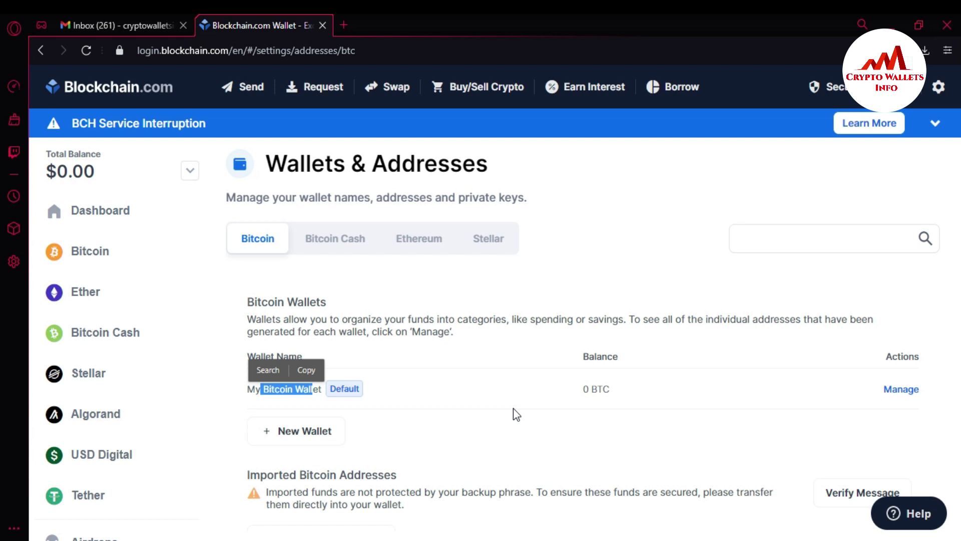
- Create a new Bitcoin wallet labelled with a person's name and 0.05
left_click(305, 432)
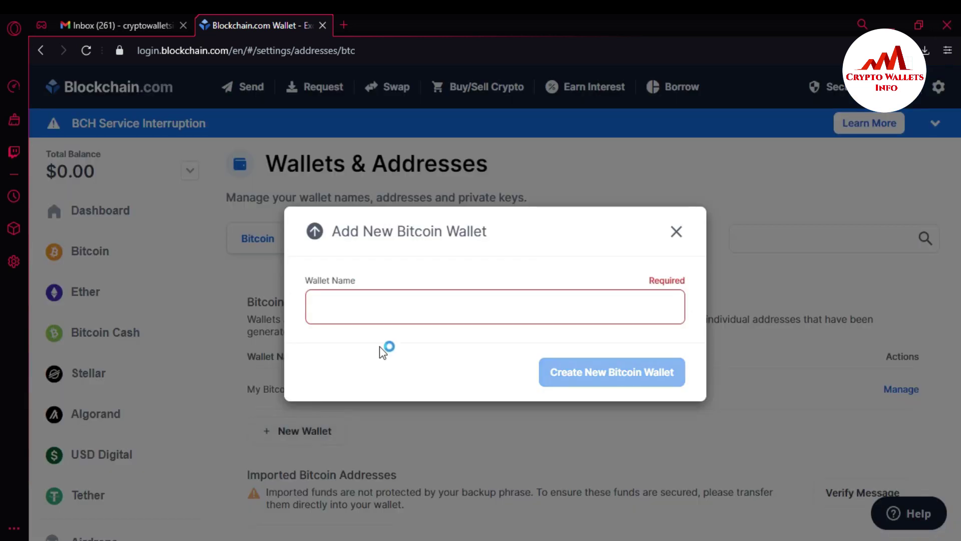
left_click(381, 314)
type("KASHIF ")
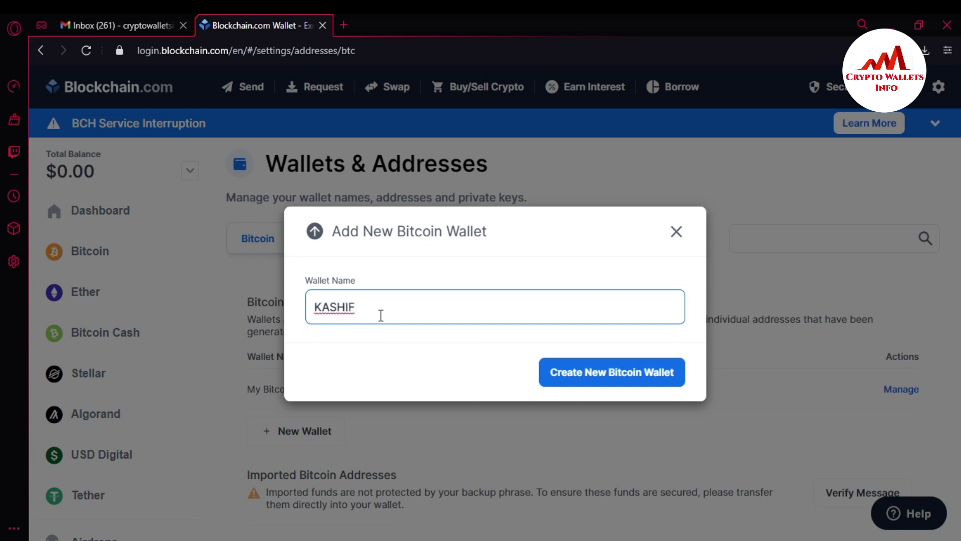
type("0.05")
left_click(599, 373)
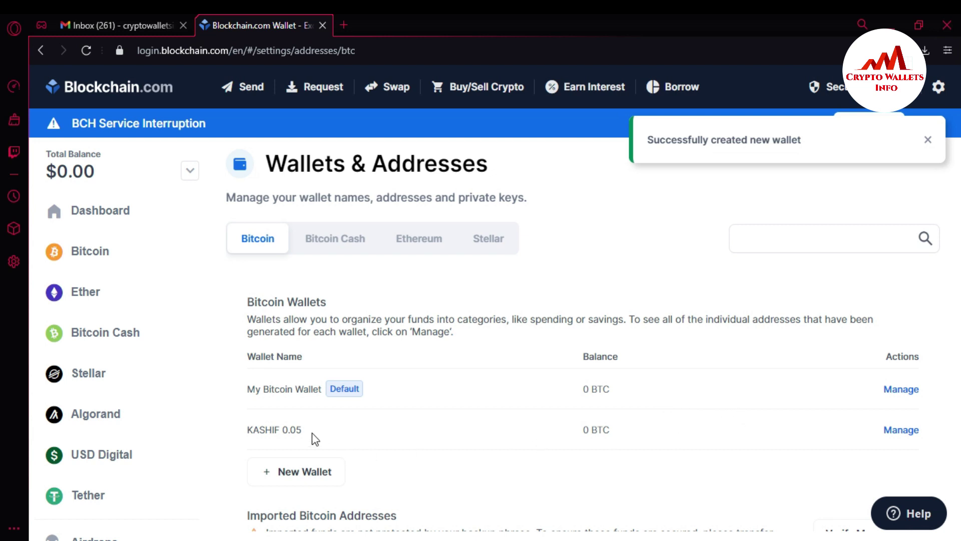
left_click_drag(307, 436, 249, 430)
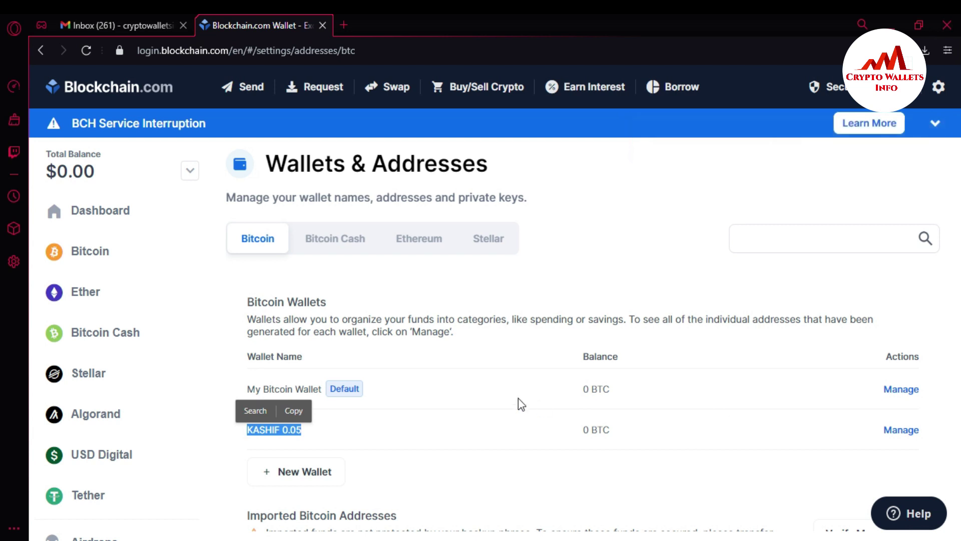
- Create a Bitcoin wallet labelled with a person's name and 0.01
left_click(297, 468)
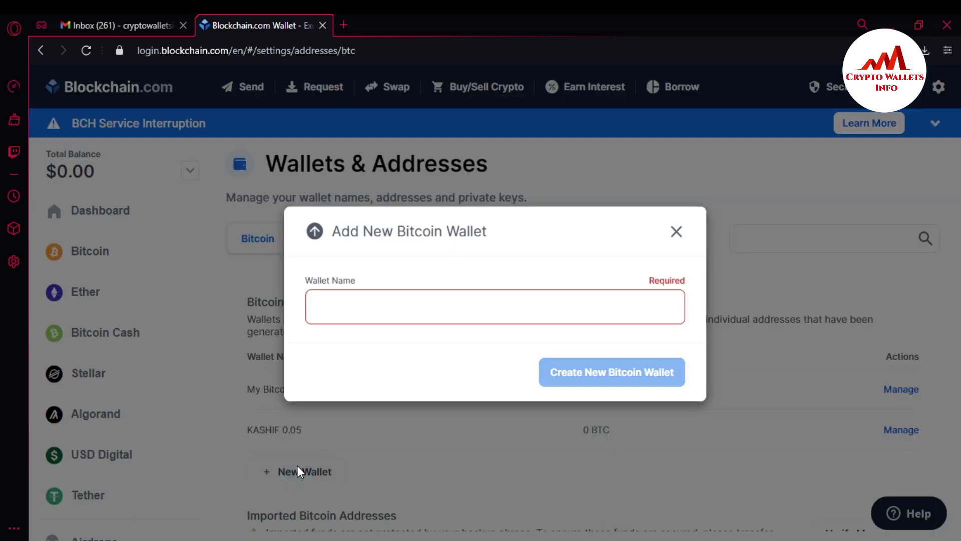
left_click(402, 303)
type("Ra")
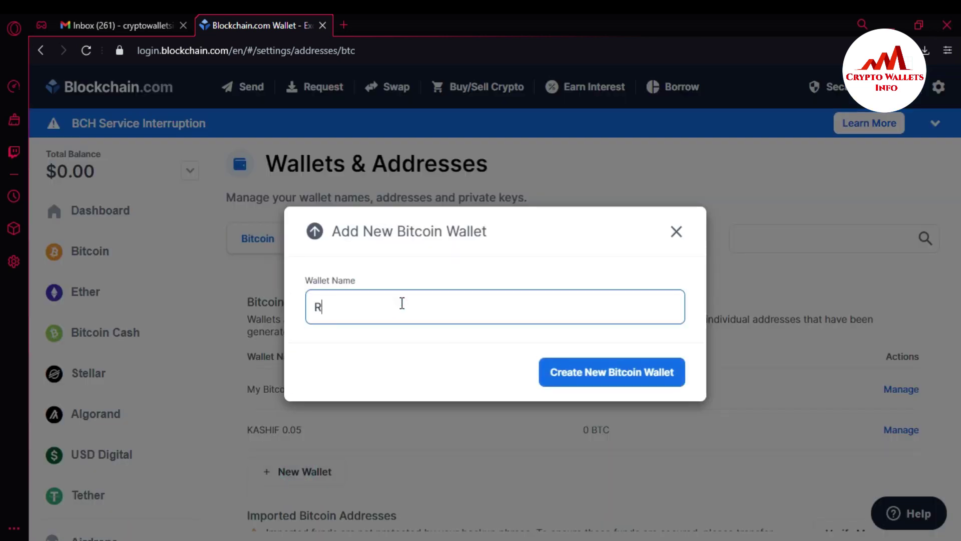
type("uf 0.010")
key("BackSpace")
left_click(673, 381)
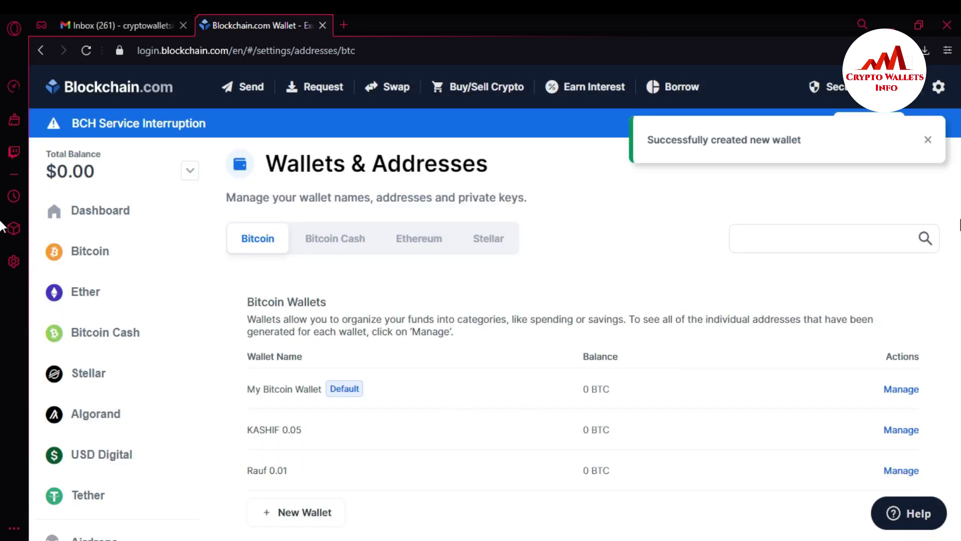
- Create another Bitcoin wallet labelled with a person's name and 0.50
left_click(305, 511)
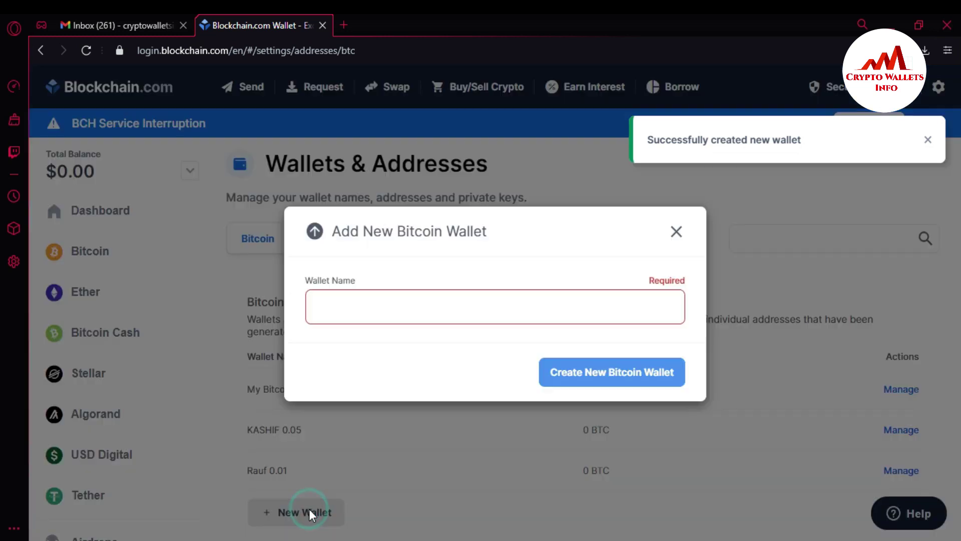
left_click(365, 316)
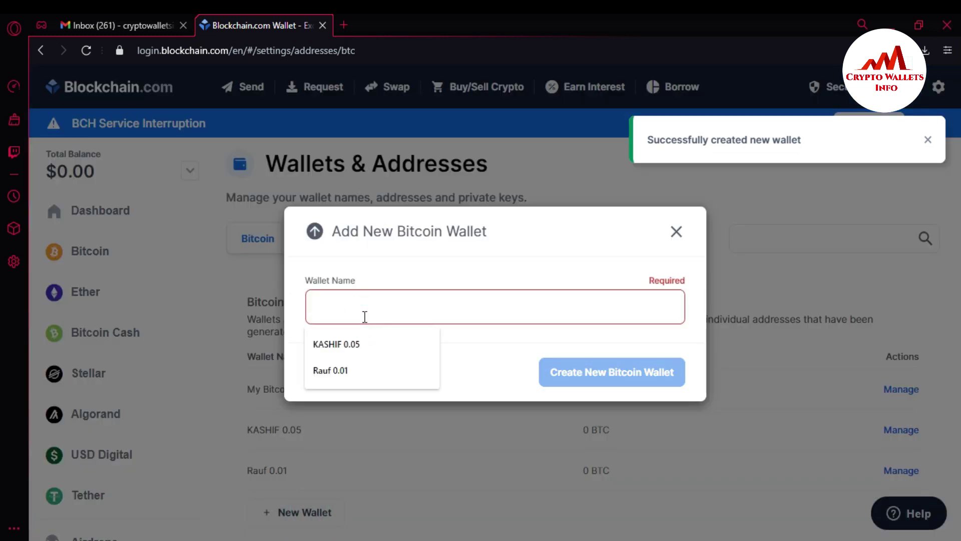
type("Majid 0.50")
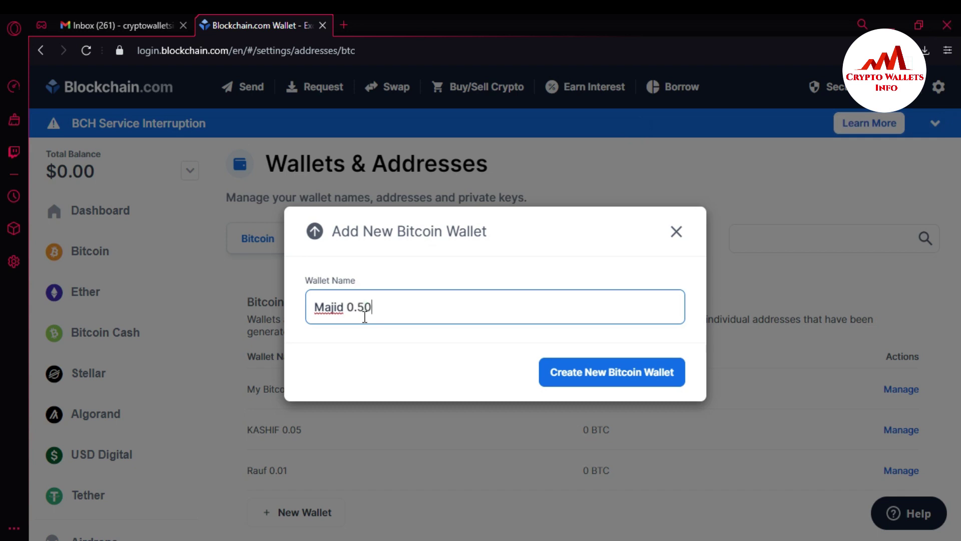
left_click(584, 373)
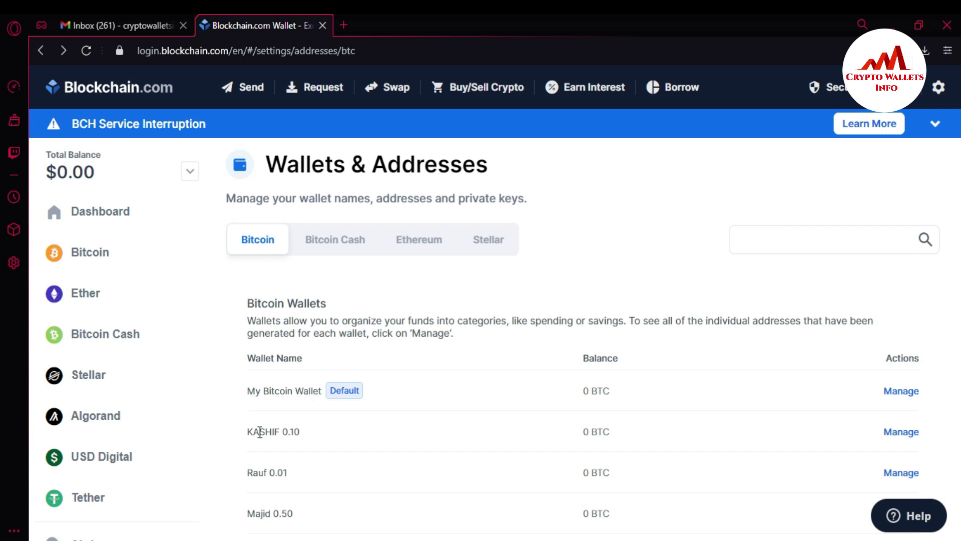
- Make the 0.10 wallet the default via More Options and go back to the list
left_click(908, 433)
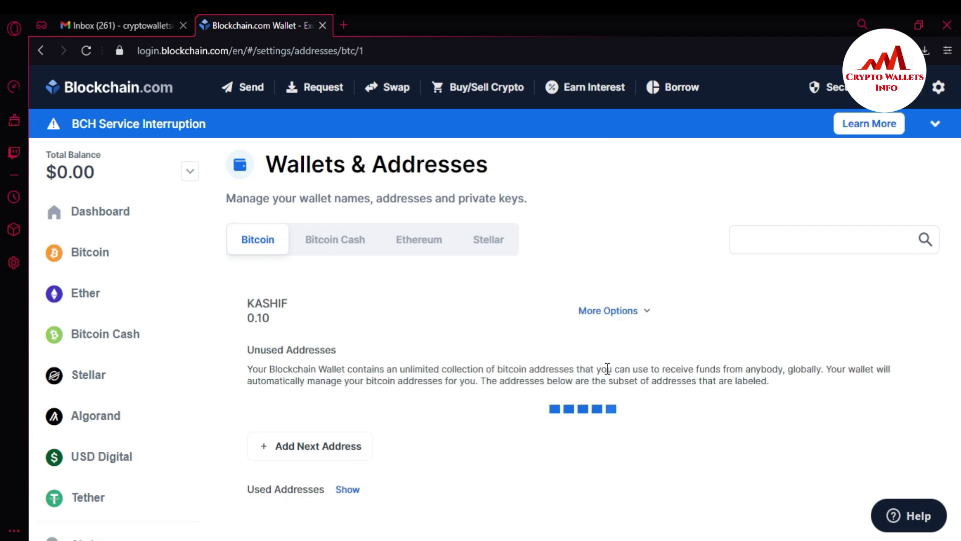
left_click(647, 314)
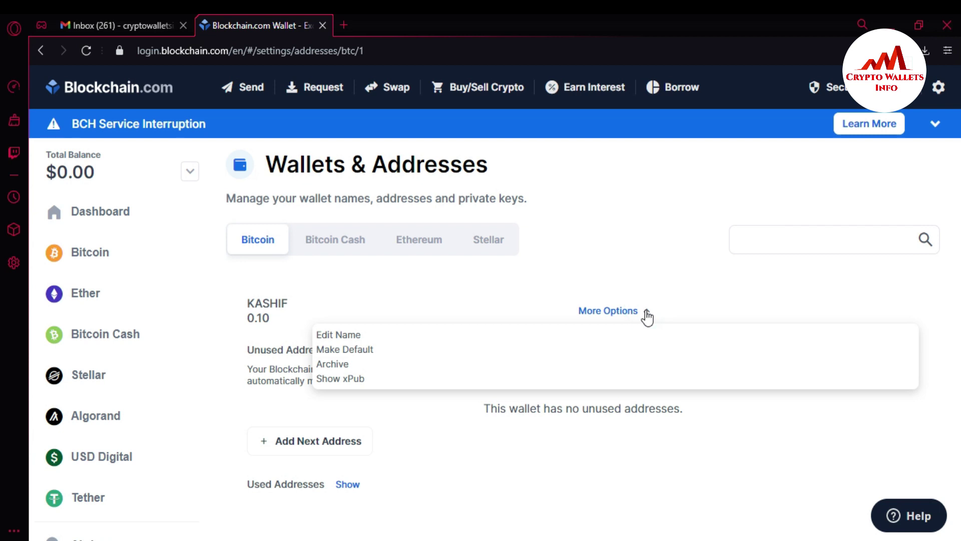
left_click(356, 351)
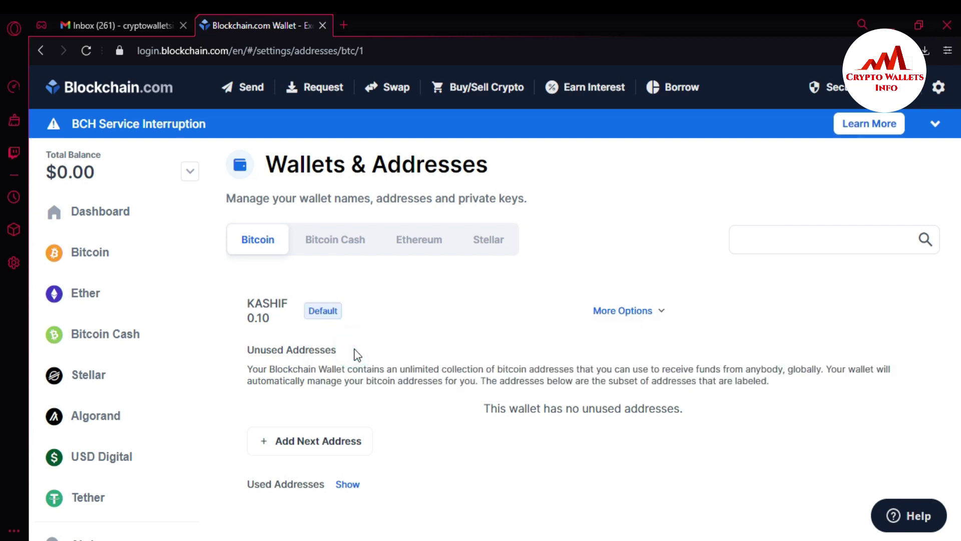
left_click(42, 50)
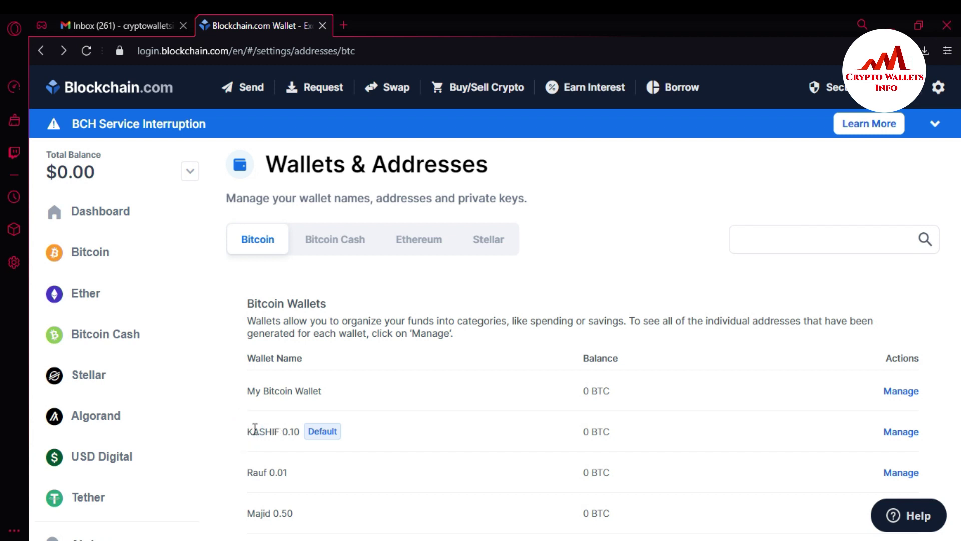
- Rename the default 0.10 wallet to a person's name with 0.40 and submit
left_click(894, 437)
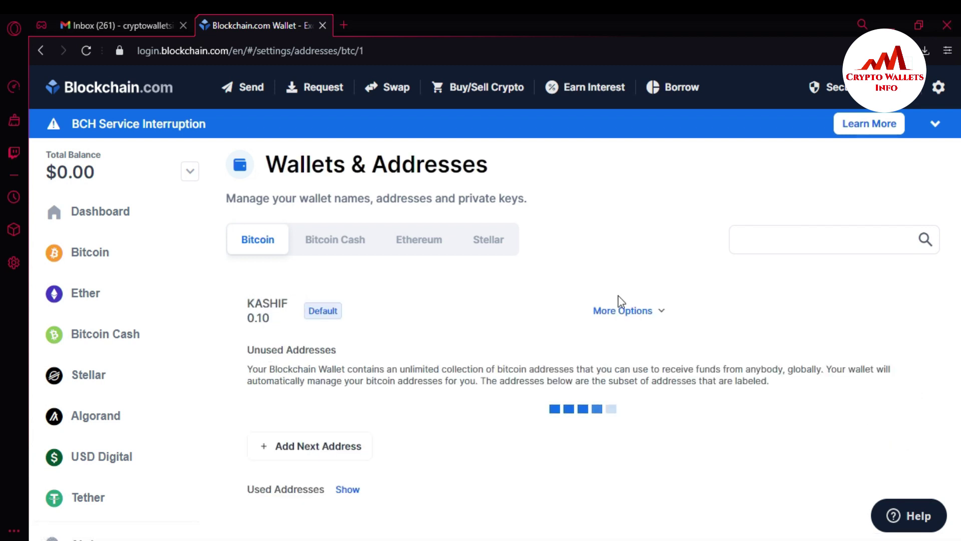
left_click(661, 311)
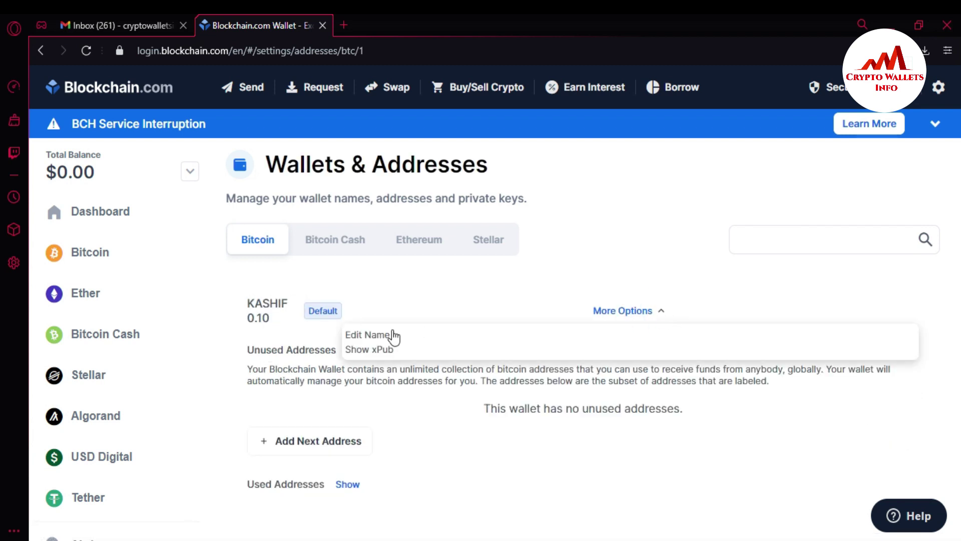
left_click(378, 334)
left_click_drag(392, 301, 289, 305)
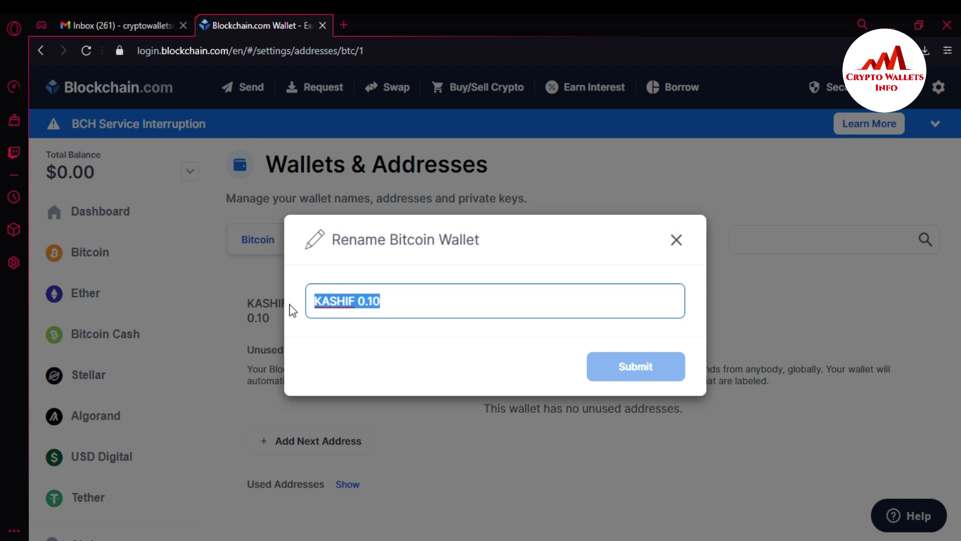
type("FAROOQ")
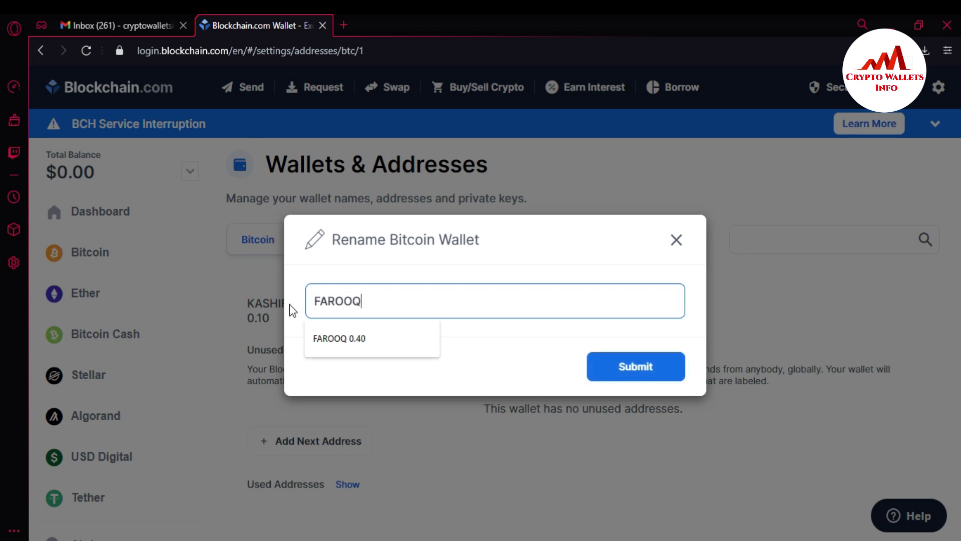
left_click(336, 333)
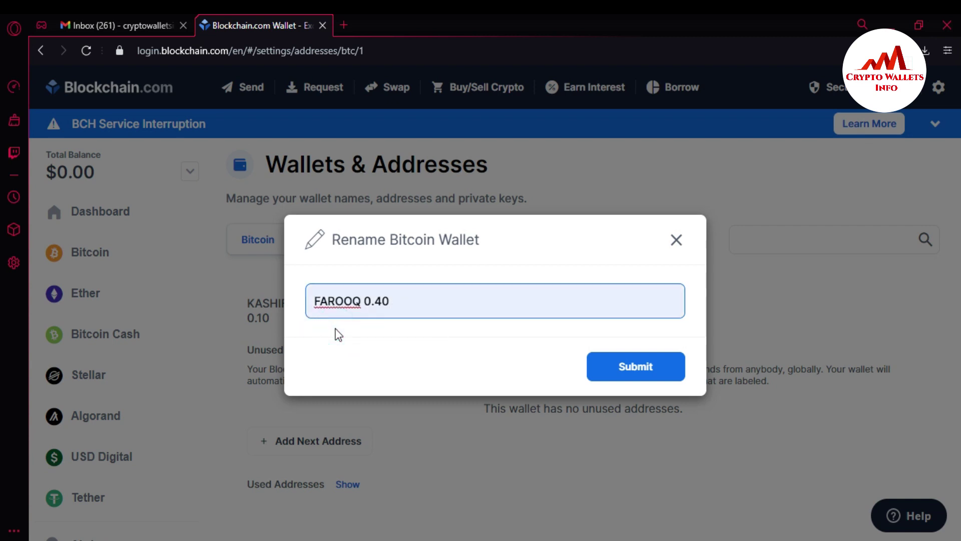
left_click(643, 369)
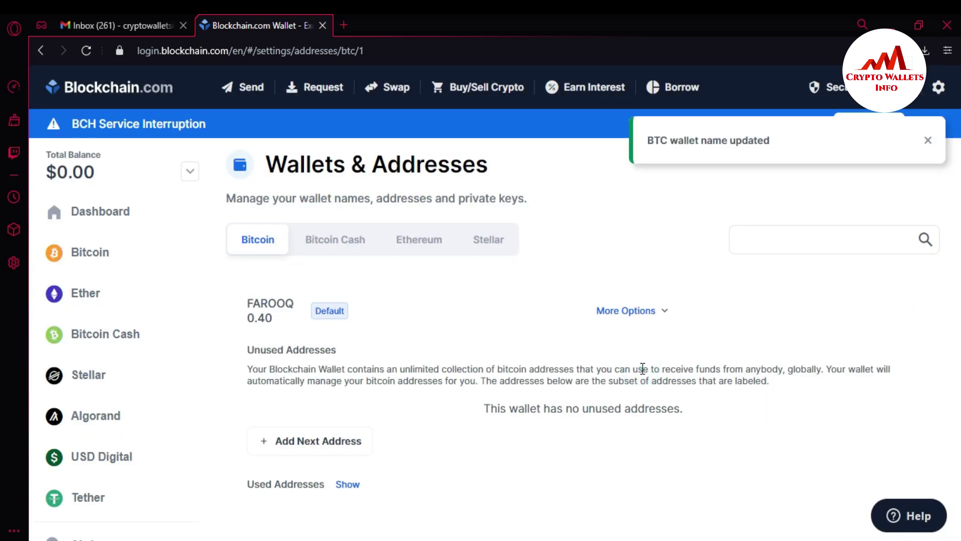
- Go back to the Bitcoin Wallets list and review the renamed 0.40 default wallet
left_click(41, 52)
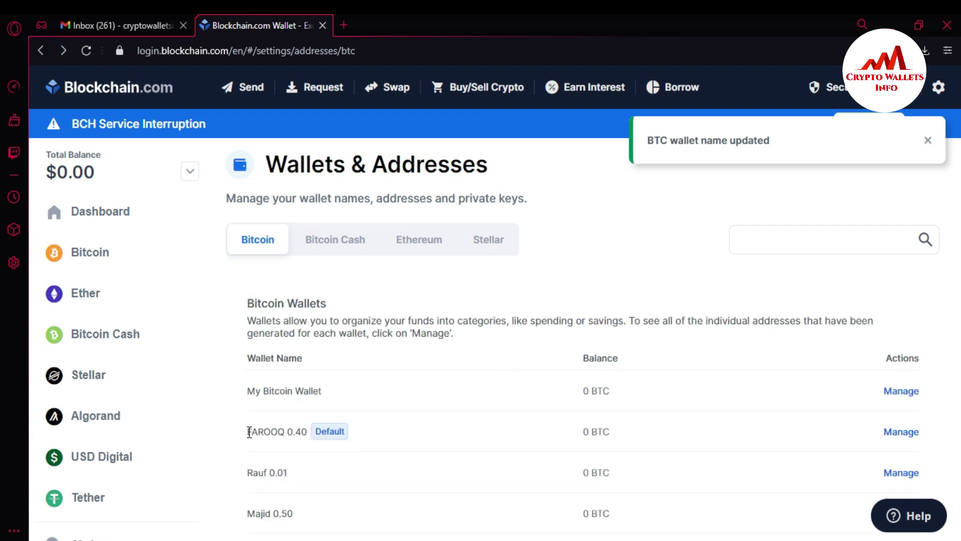
left_click_drag(249, 432, 260, 433)
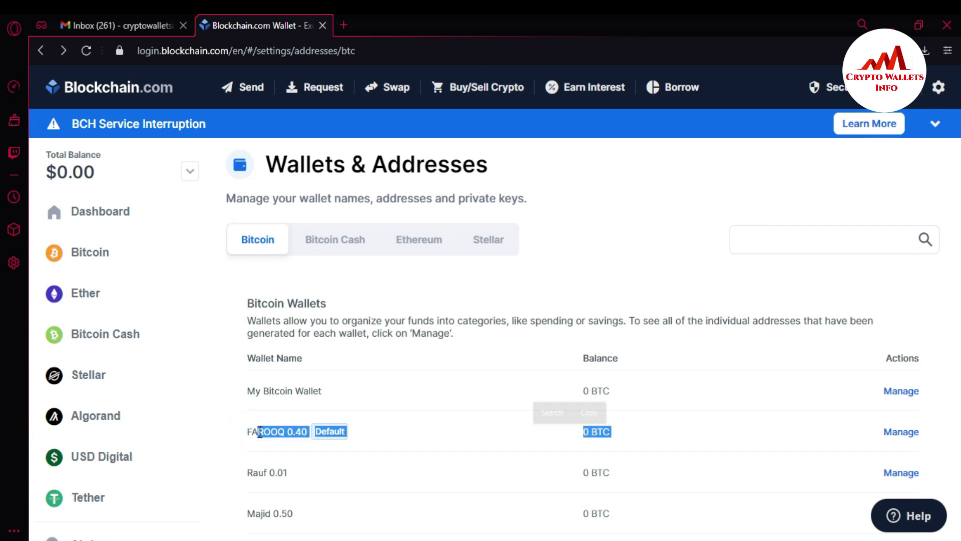
left_click(394, 440)
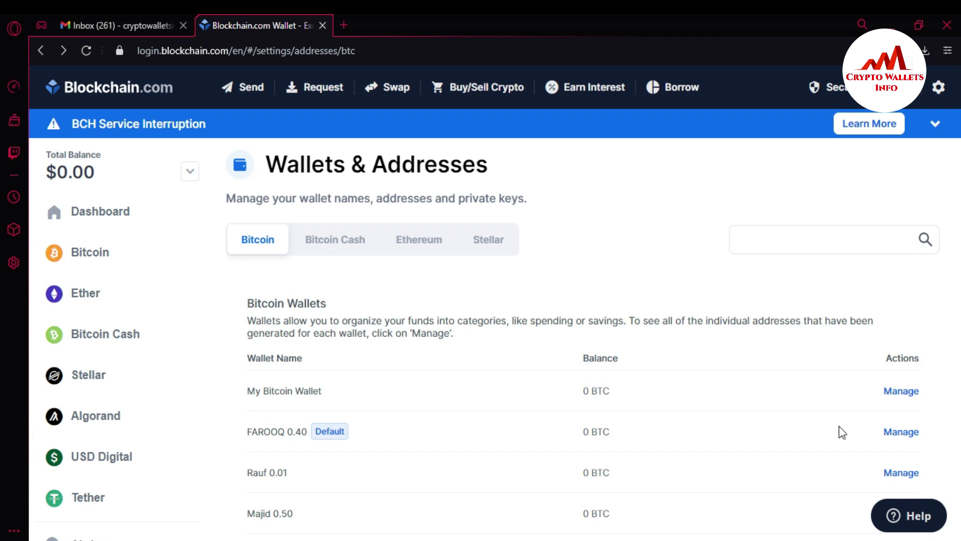
- Generate two new unused receiving addresses in the FAROOQ 0.40 wallet
left_click(909, 432)
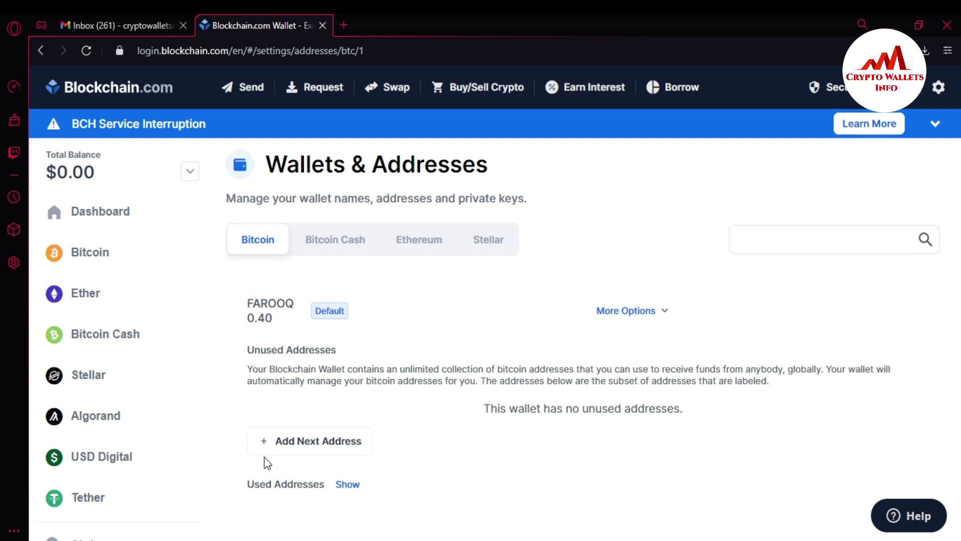
left_click(301, 447)
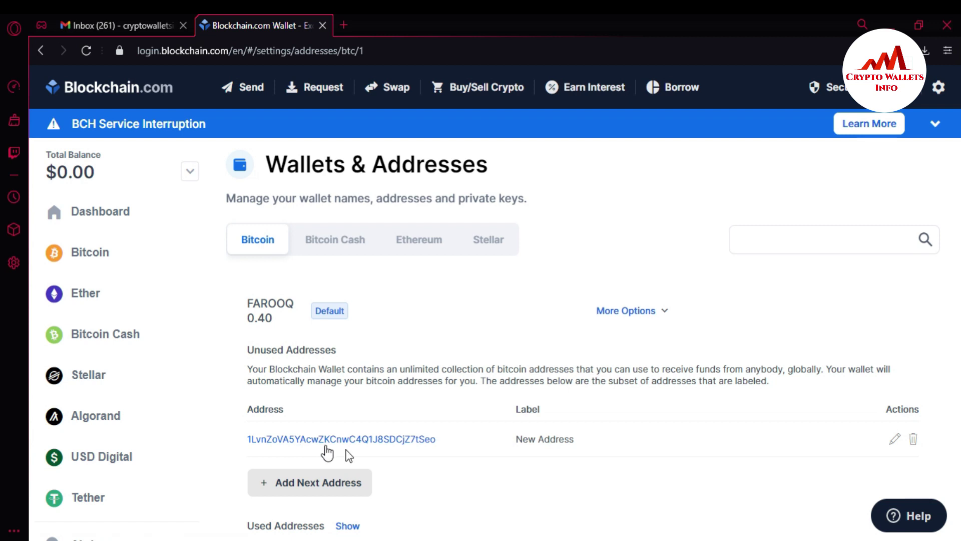
triple_click(249, 439)
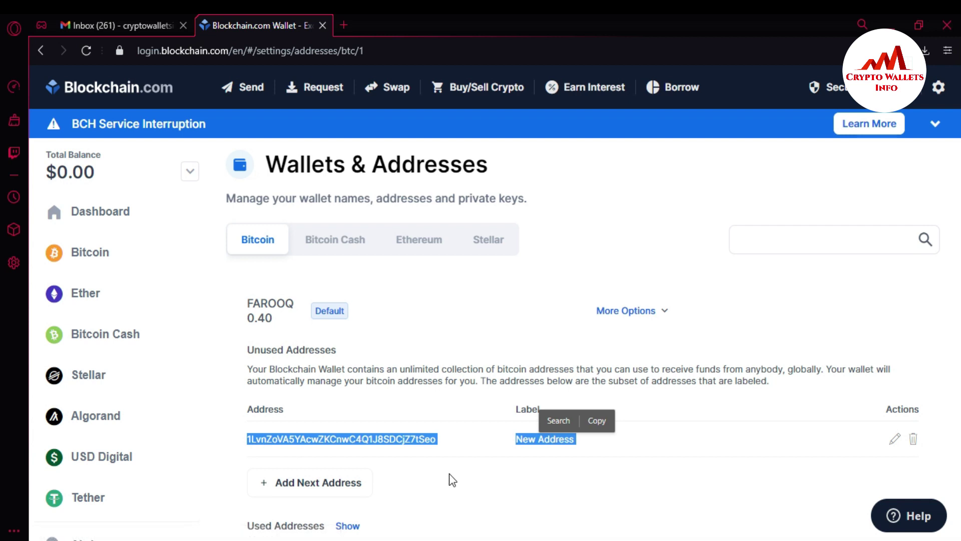
left_click(353, 481)
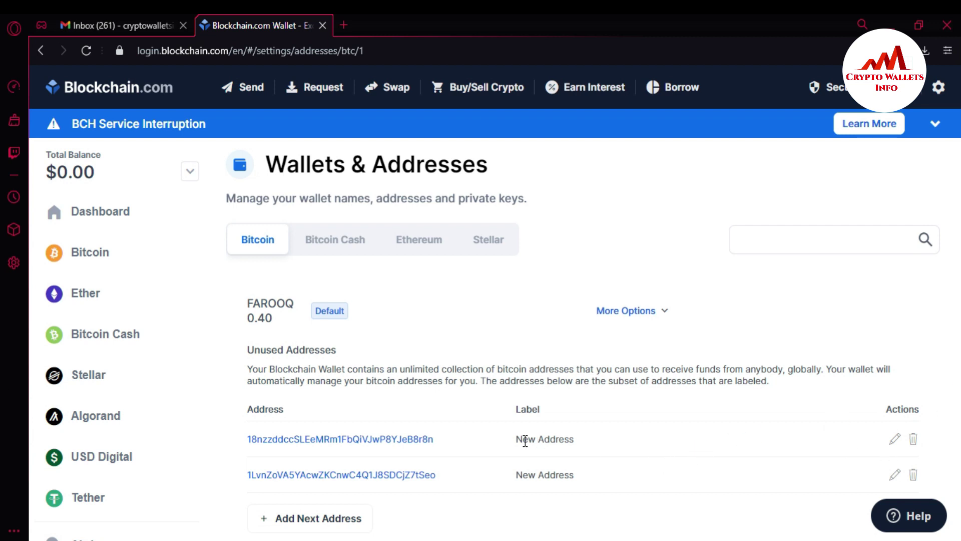
- Relabel the newest FAROOQ 0.40 address from New Address to a person's name
left_click(895, 441)
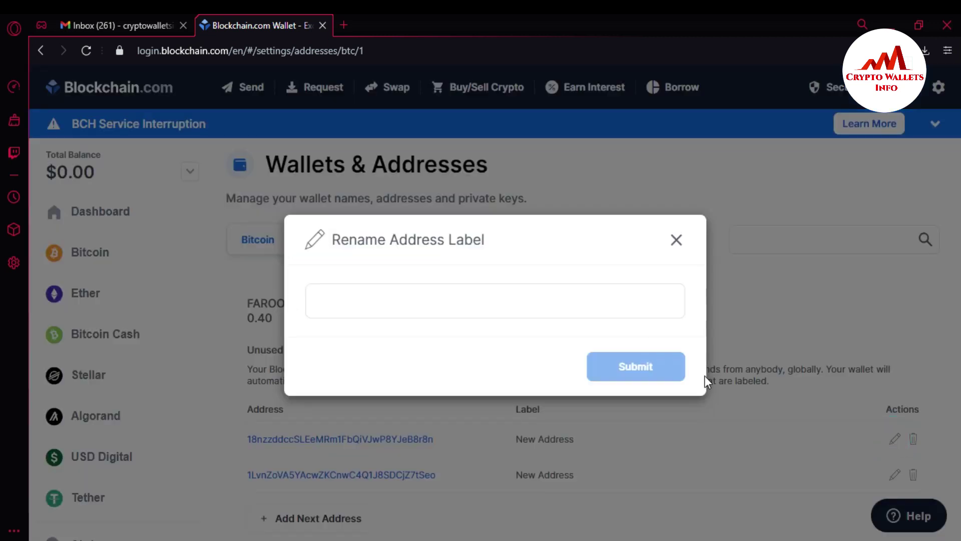
left_click(428, 305)
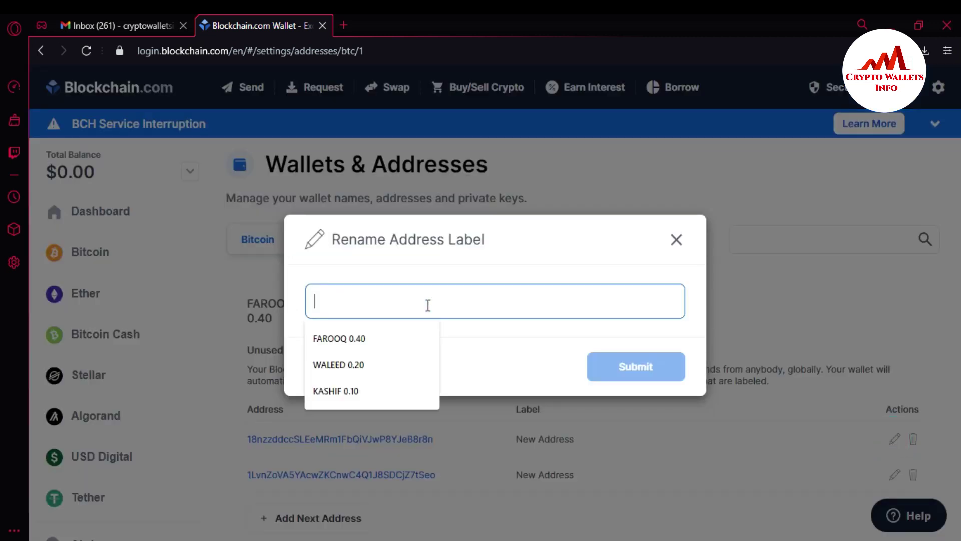
type("ran")
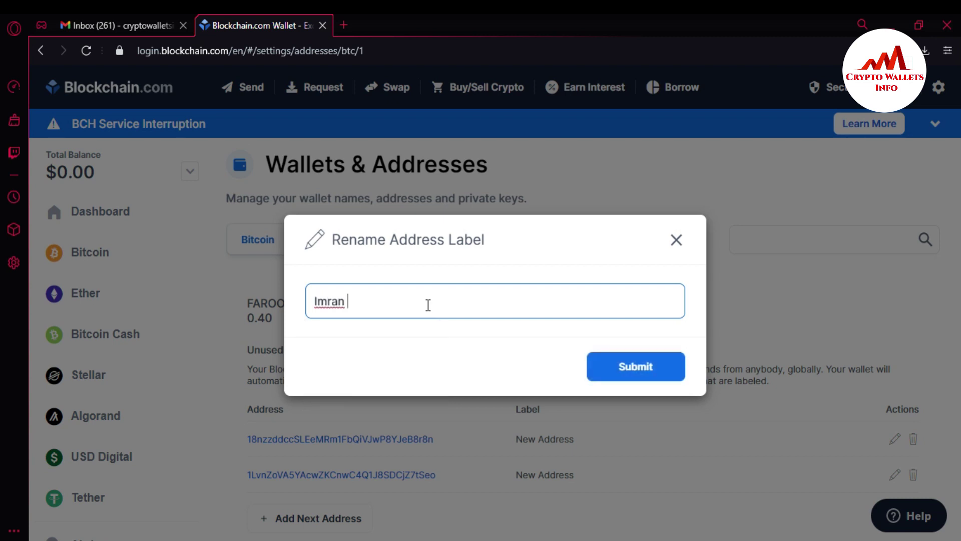
left_click(636, 366)
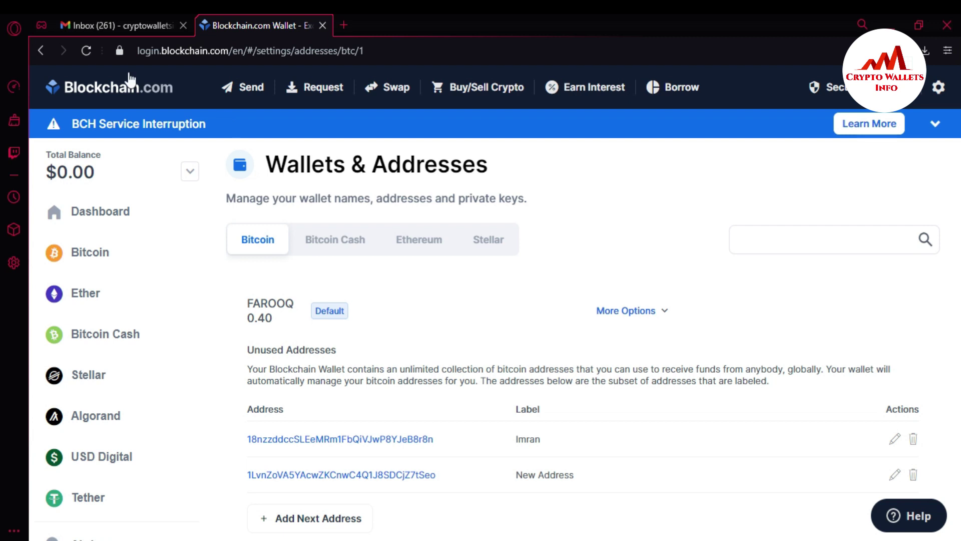
- Add one new unused address to the Rauf 0.01 wallet, then go back from its page
left_click(42, 51)
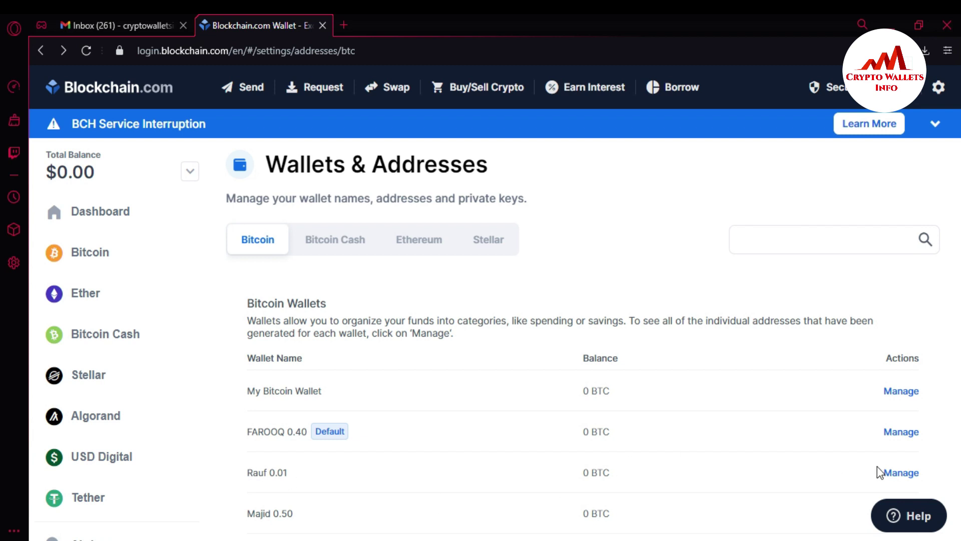
left_click(905, 476)
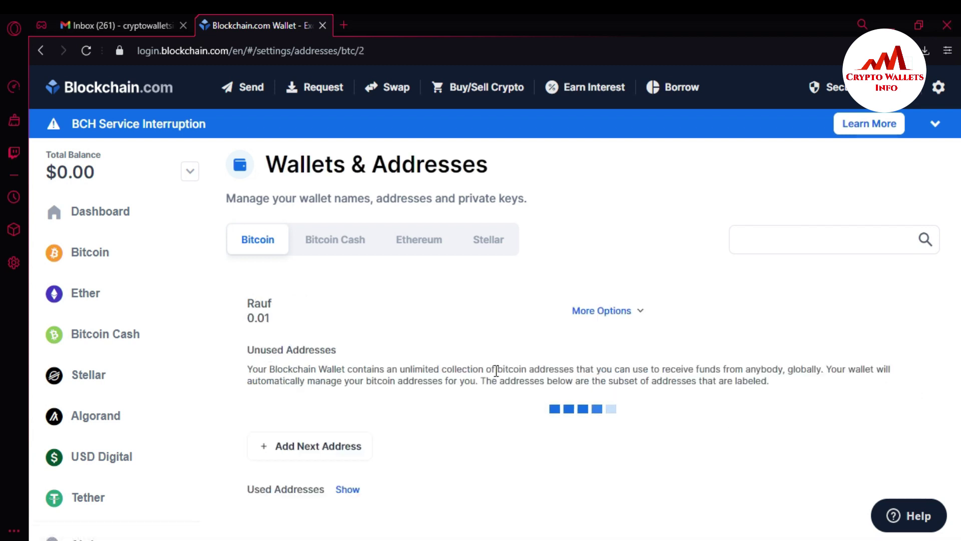
left_click(291, 482)
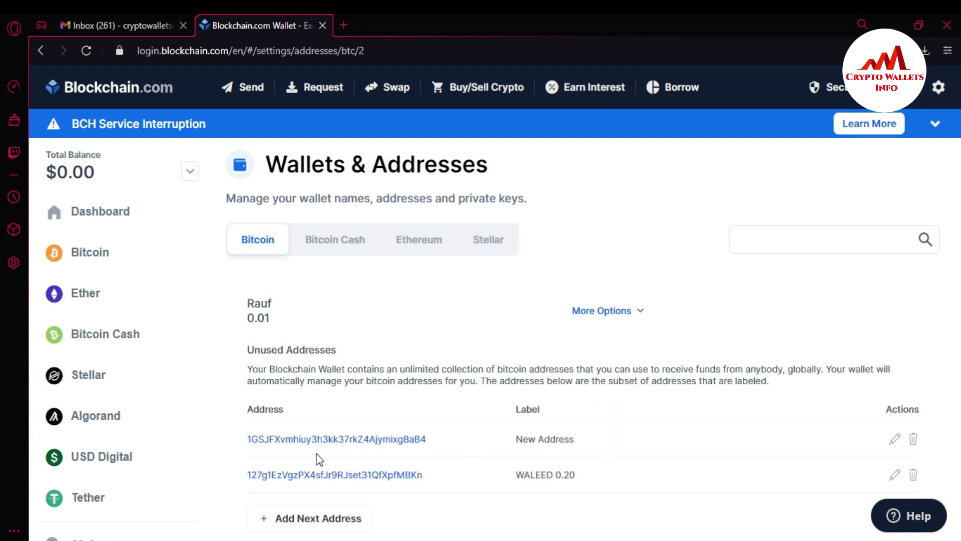
triple_click(434, 473)
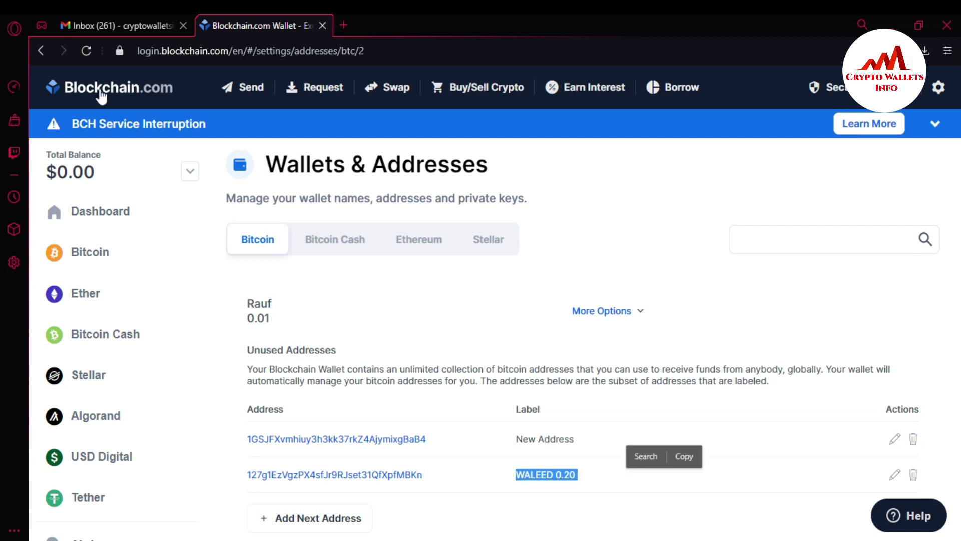
left_click(40, 50)
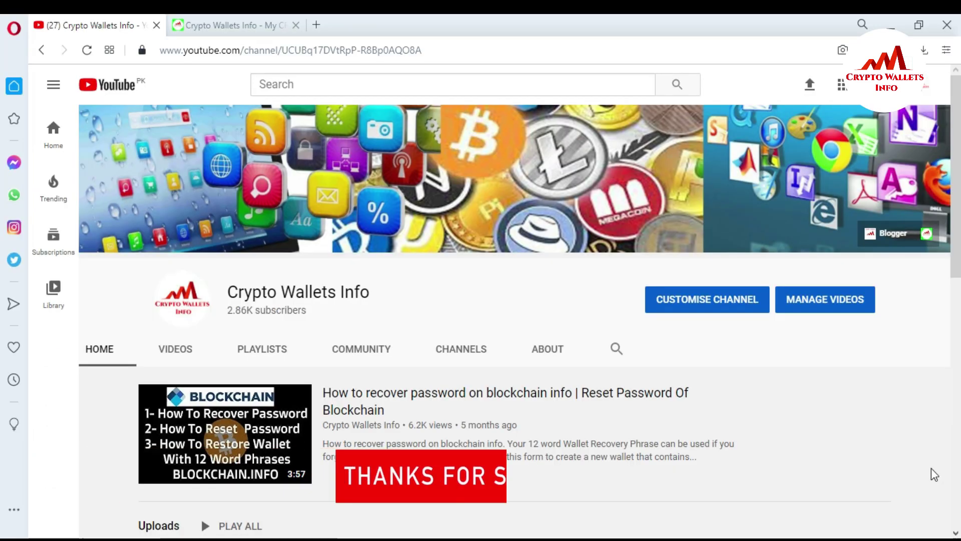
- Switch to the Crypto Wallets Info tab showing the How To Get Backup Phrase Of Blockchain post
left_click(197, 20)
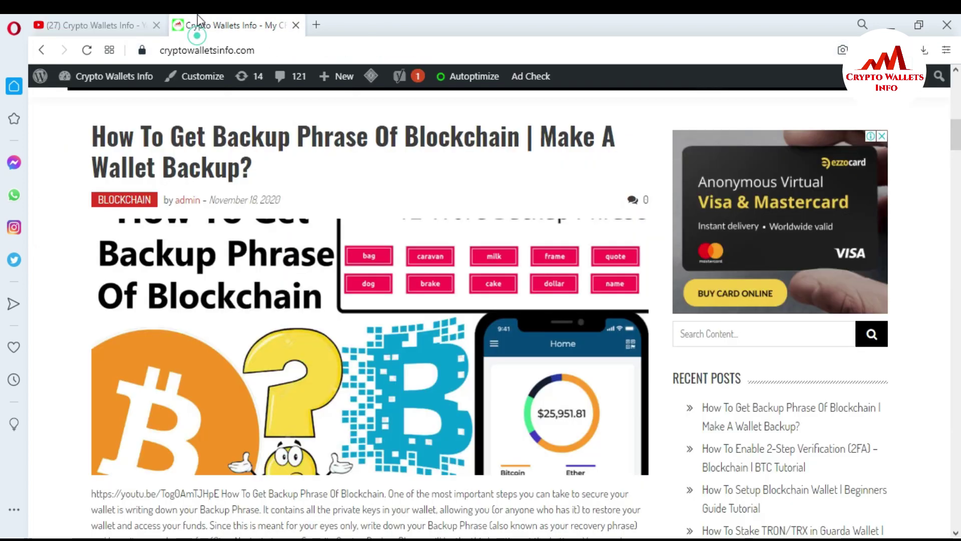